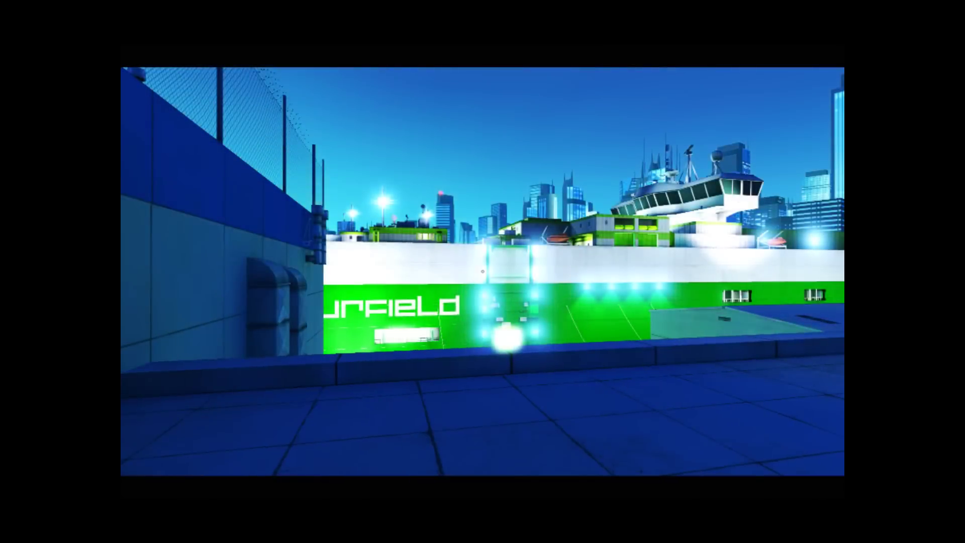
pyautogui.press('Escape')
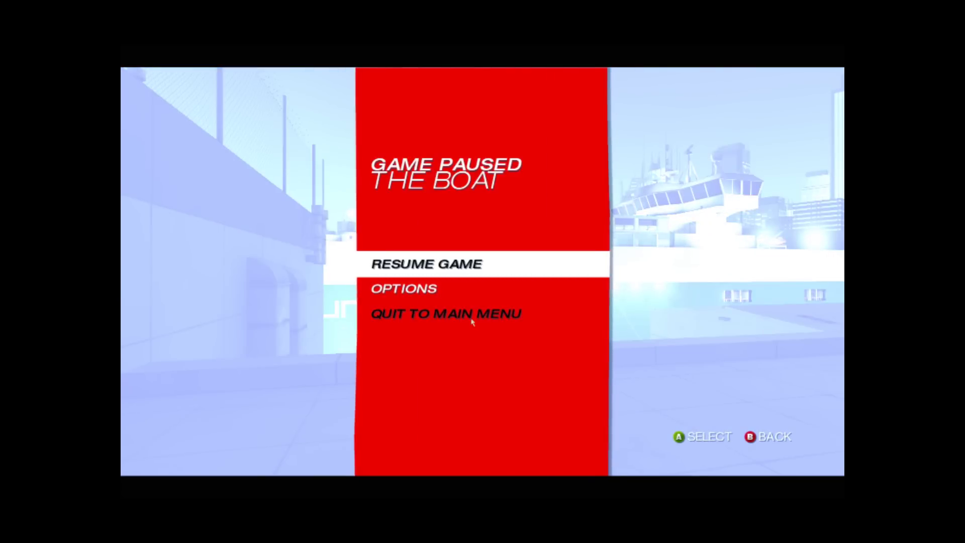
pyautogui.press('Escape')
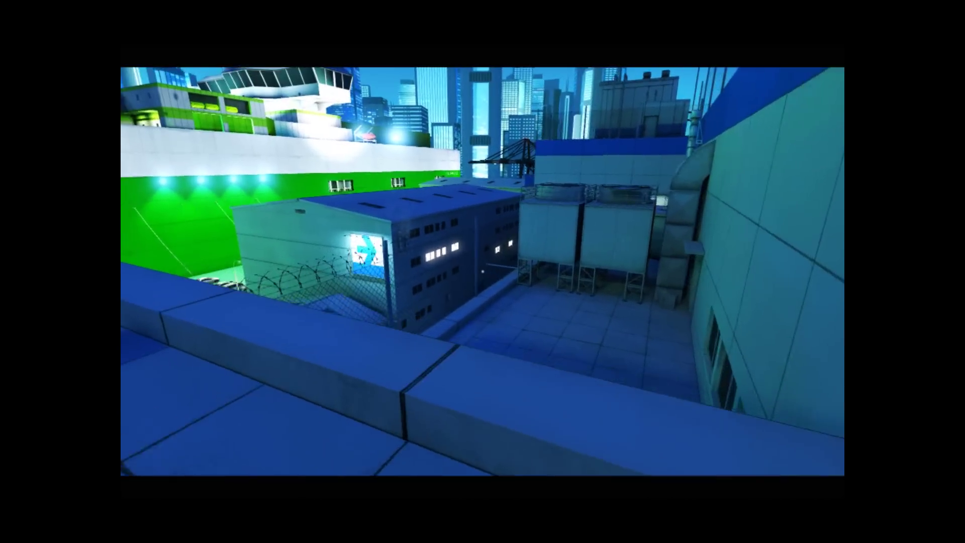
pyautogui.press('w')
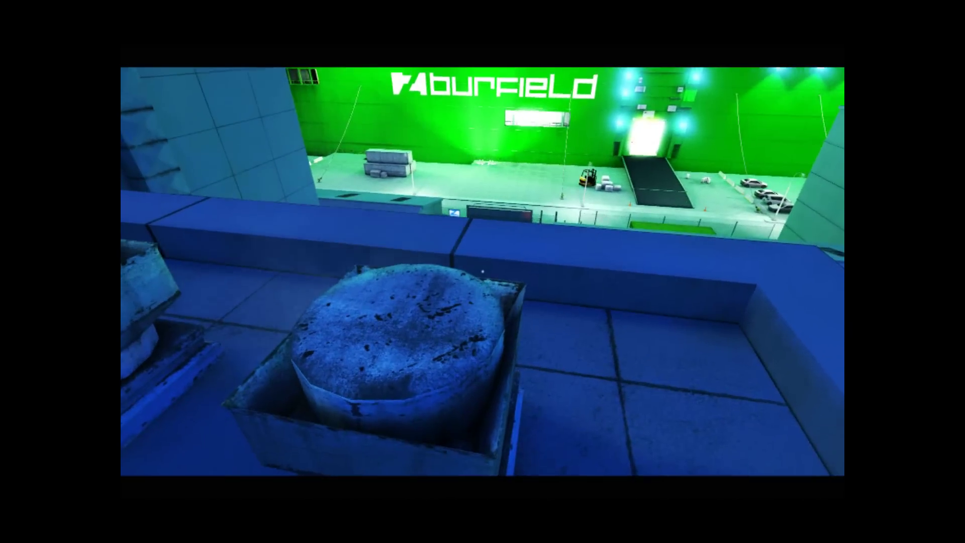
pyautogui.press('w')
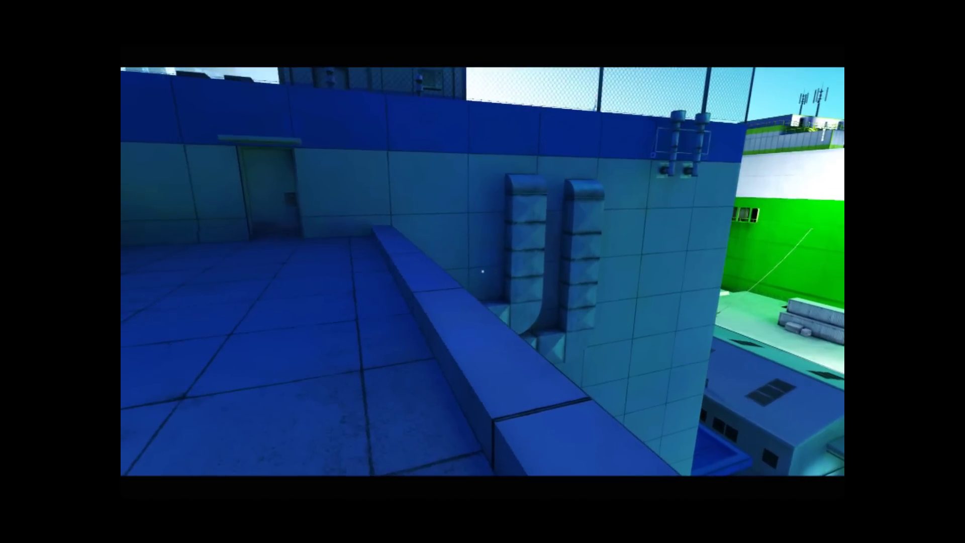
pyautogui.press('w')
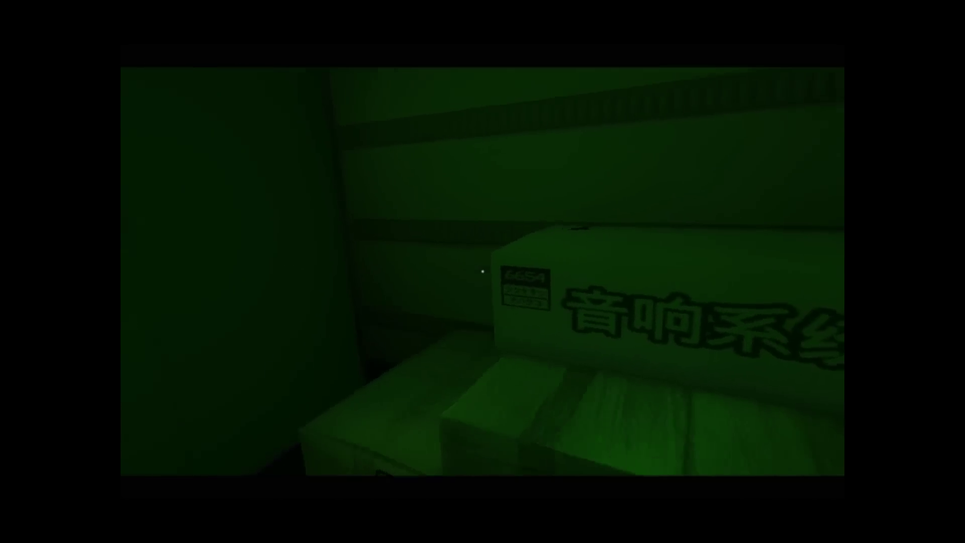
pyautogui.moveTo(483, 272); pyautogui.dragTo(483, 271)
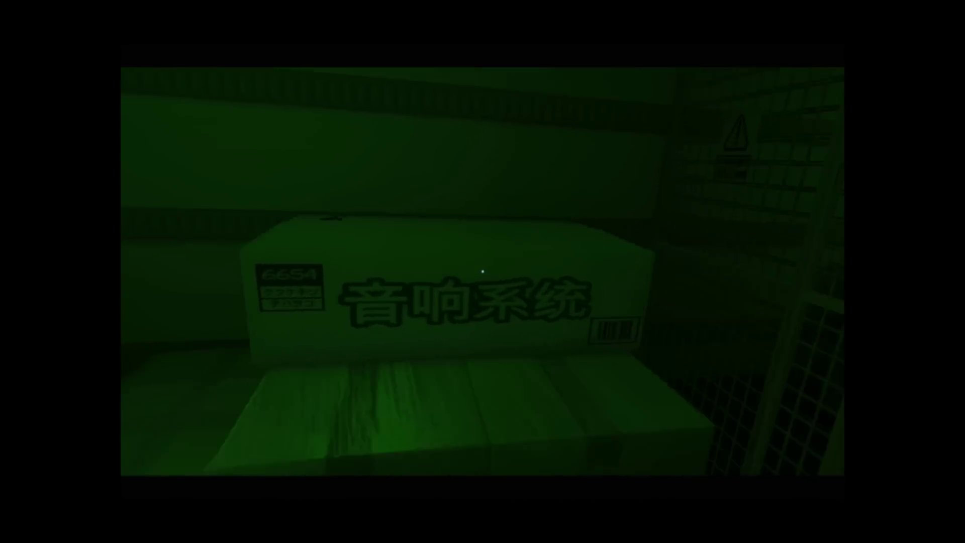
pyautogui.moveTo(483, 272); pyautogui.dragTo(483, 272)
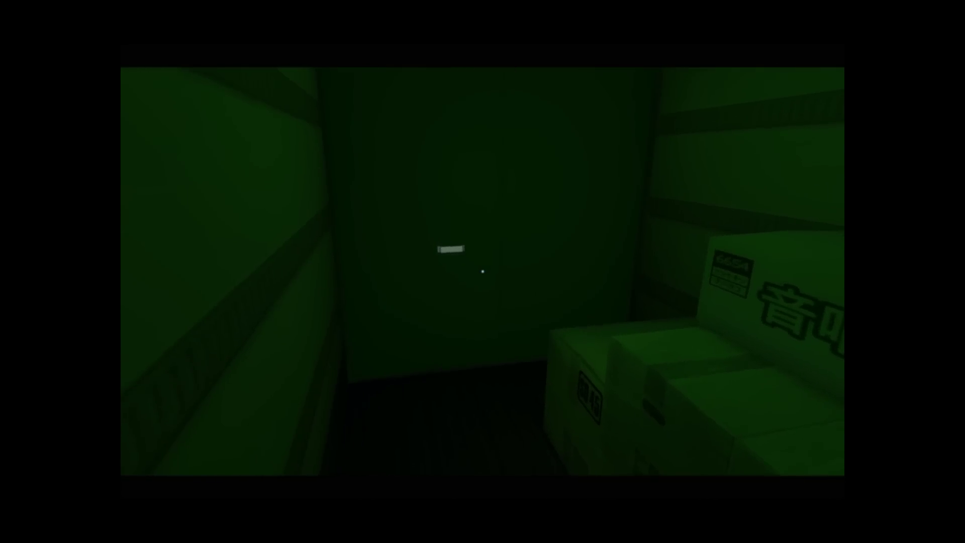
pyautogui.press('w')
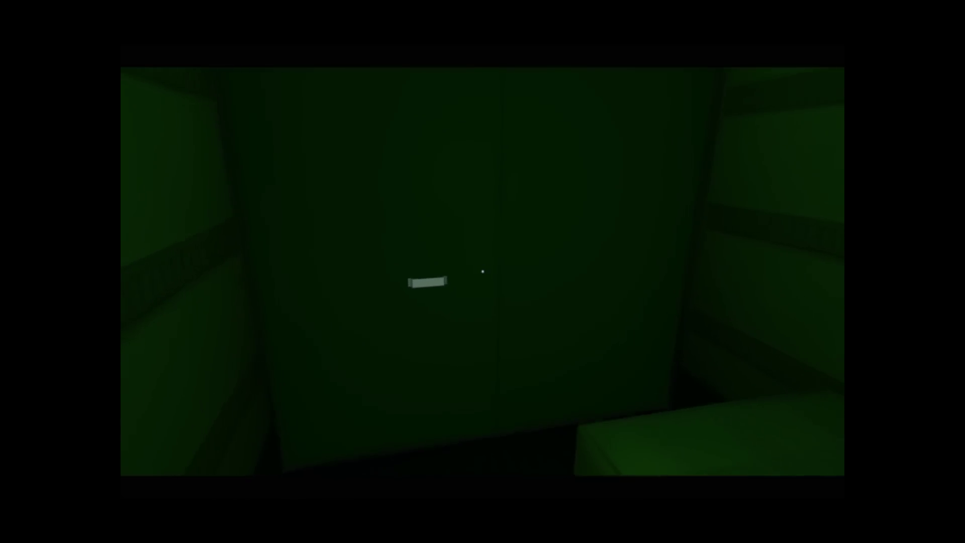